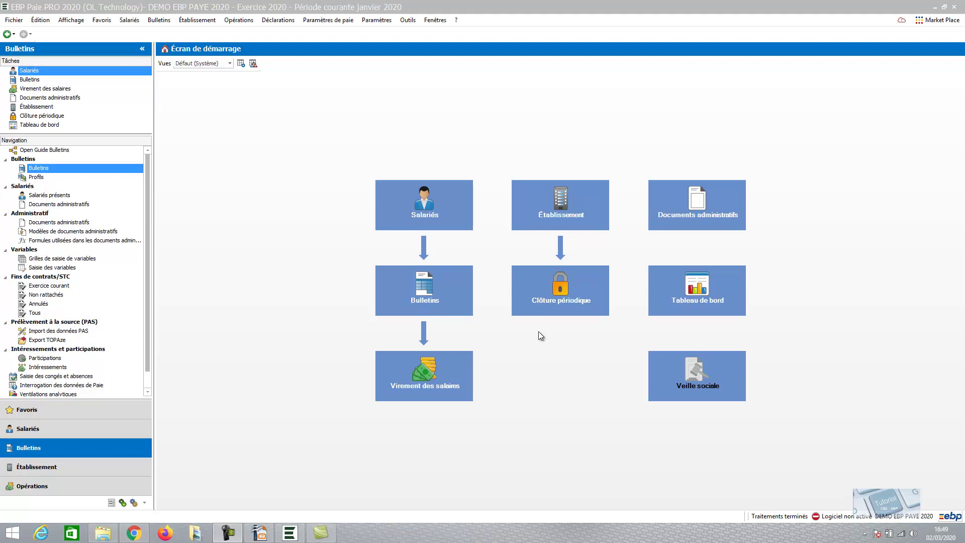
# - Open the employee's January 2020 payslip and display its CP/RTT leave counters
pyautogui.click(408, 300)
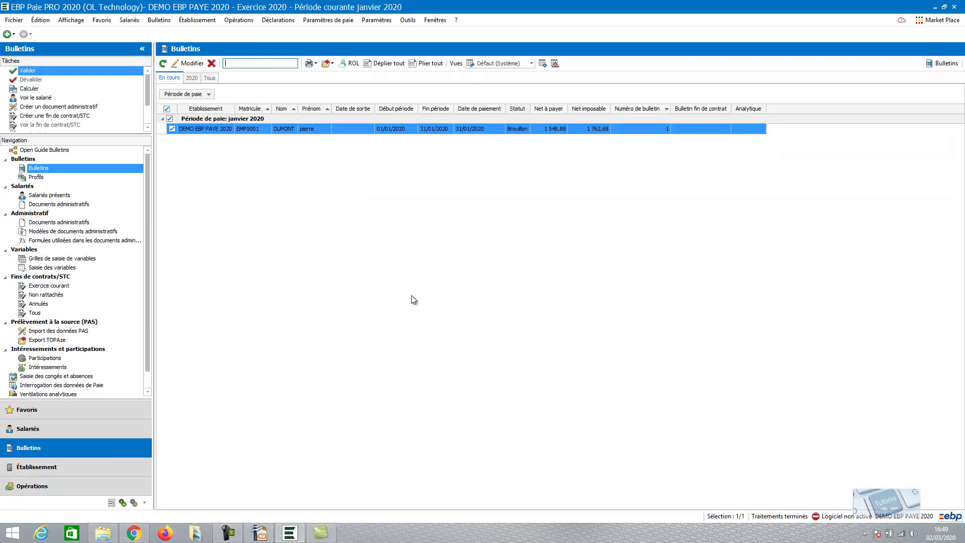
pyautogui.click(306, 129)
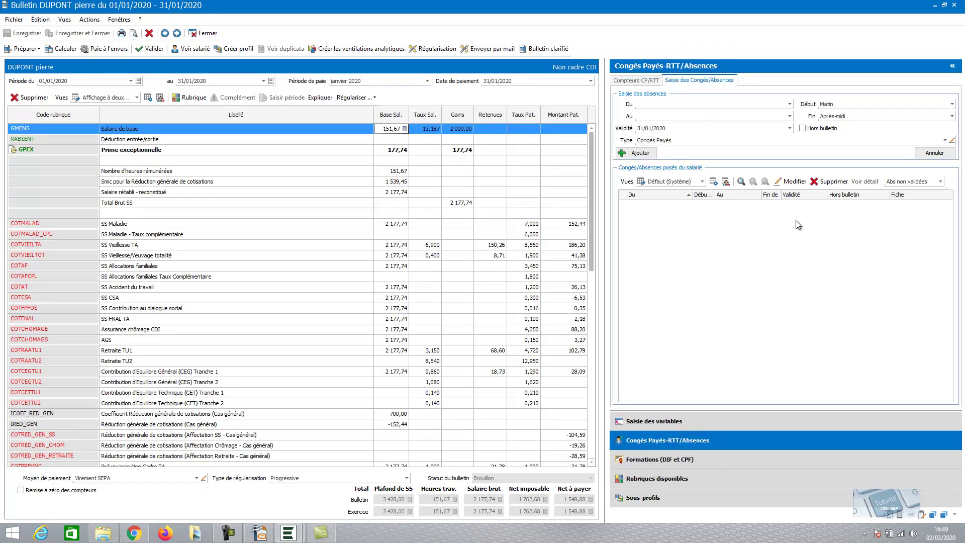
pyautogui.click(635, 82)
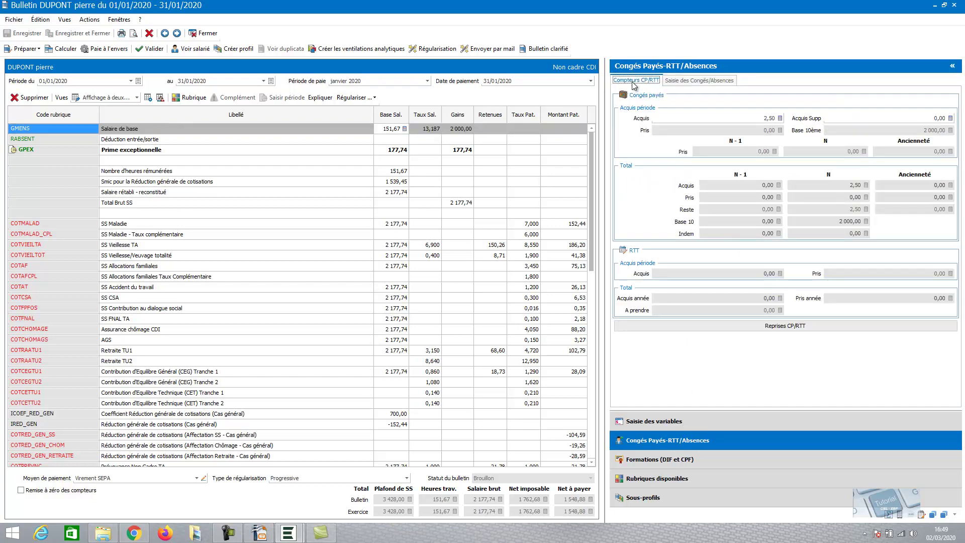
# - In the Reprises CP/RTT carry-over, set the N-1 CP Acquis to 30 and CP Pris to 25
pyautogui.click(774, 327)
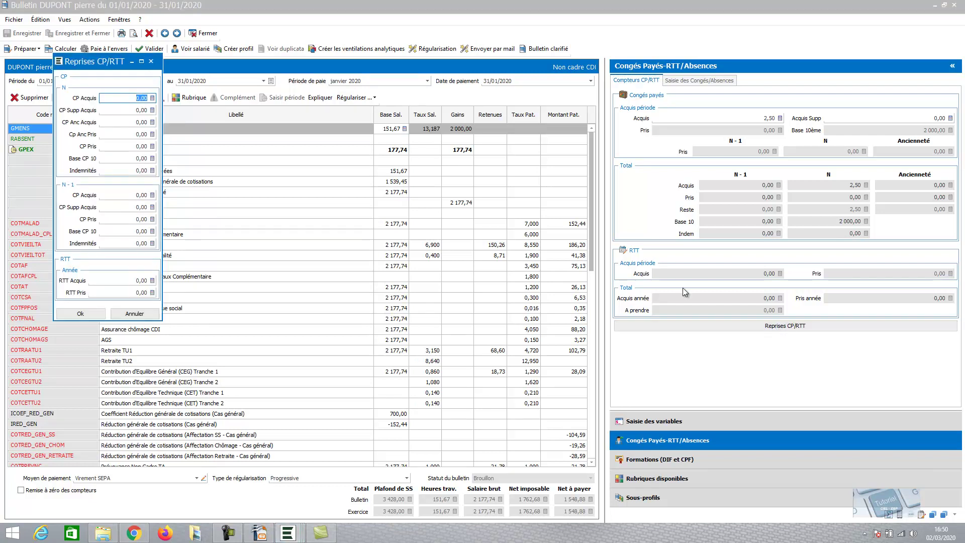
pyautogui.moveTo(100, 61); pyautogui.dragTo(273, 134)
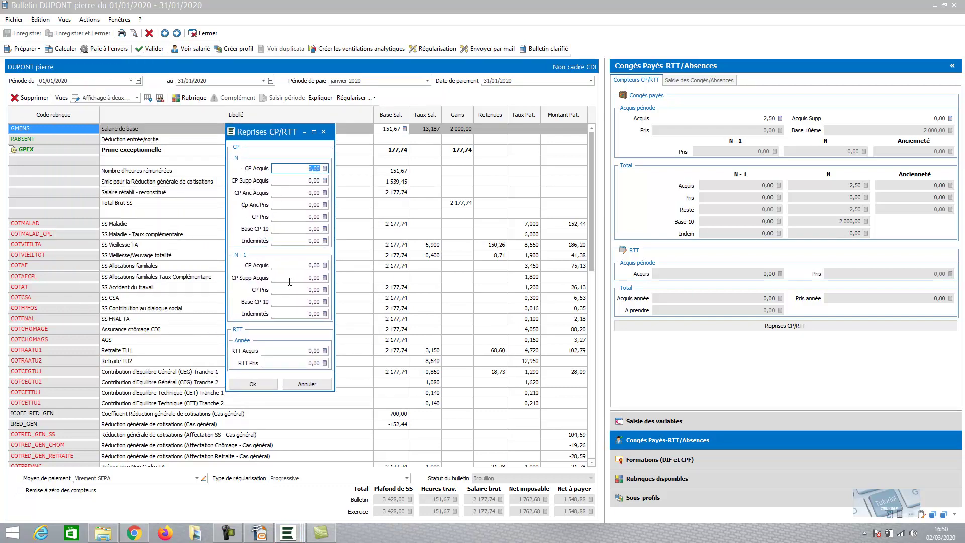
pyautogui.click(303, 266)
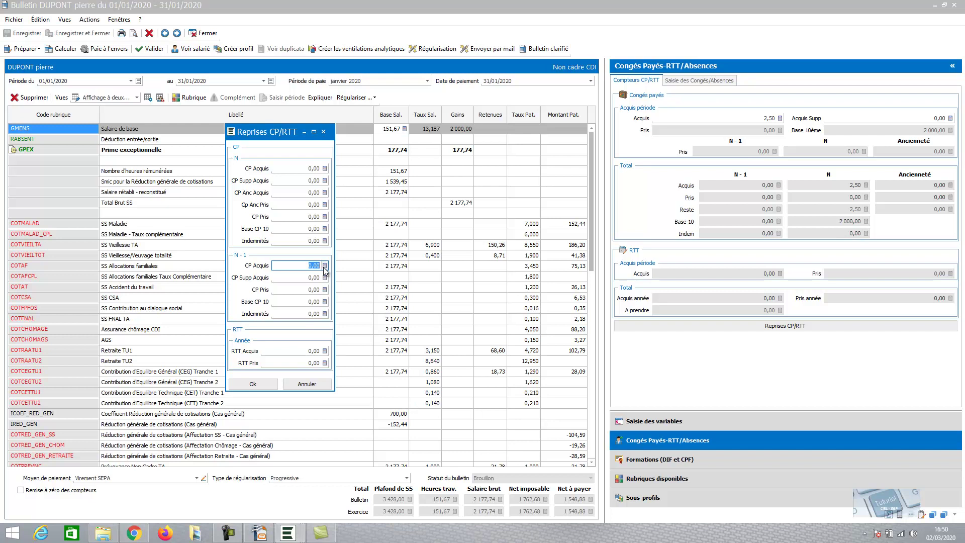
pyautogui.write('30')
pyautogui.press('Tab')
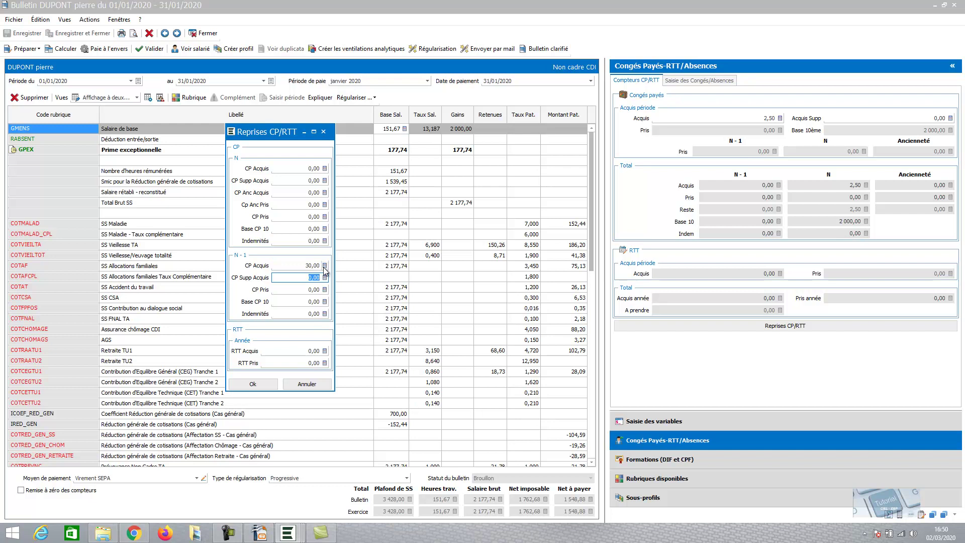
pyautogui.press('Tab')
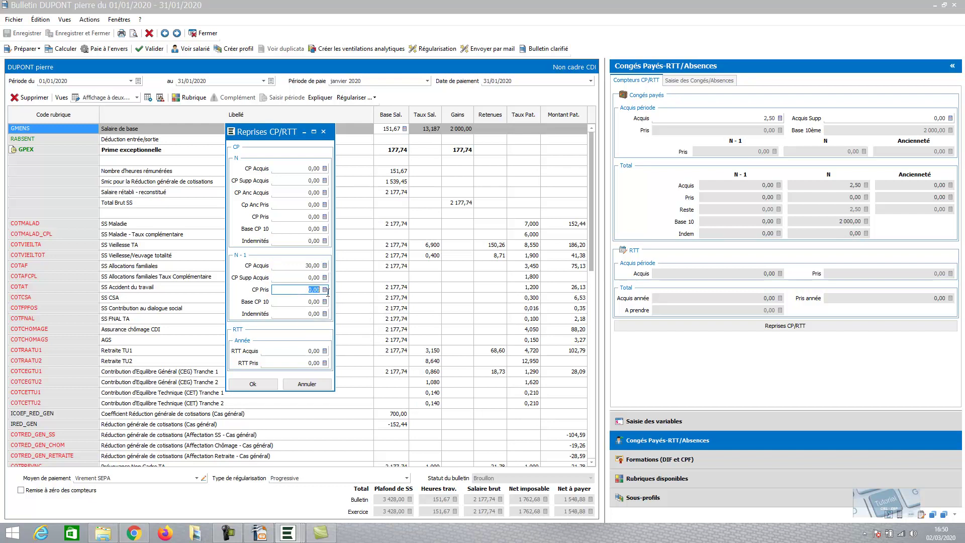
pyautogui.write('25')
pyautogui.press('Tab')
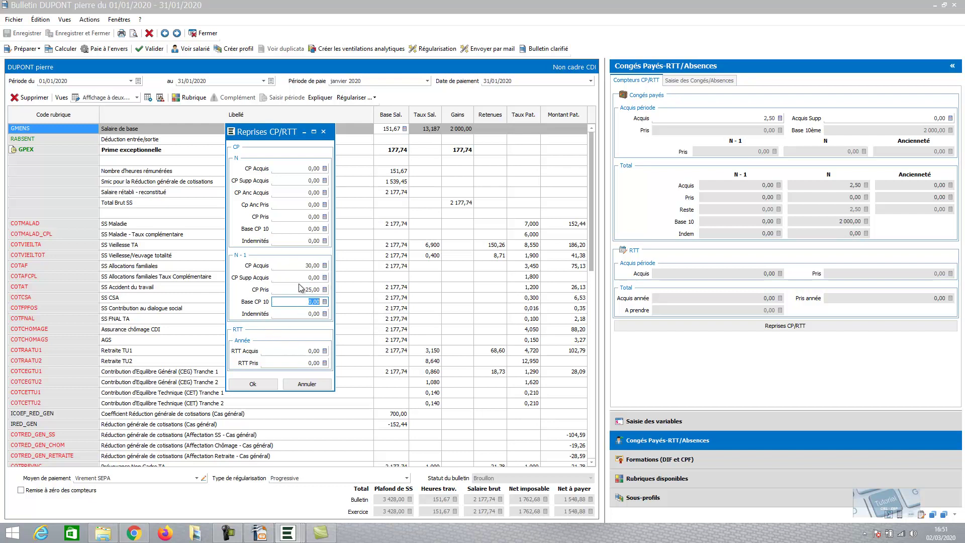
# - Set the year N CP Acquis carry-over to 17,50, calculated as 2,5 × 7
pyautogui.click(304, 169)
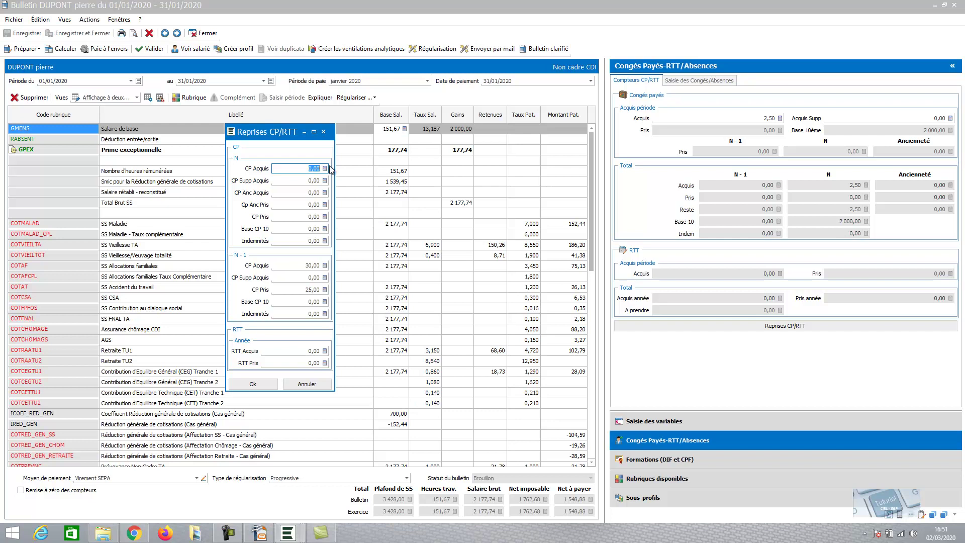
pyautogui.click(325, 168)
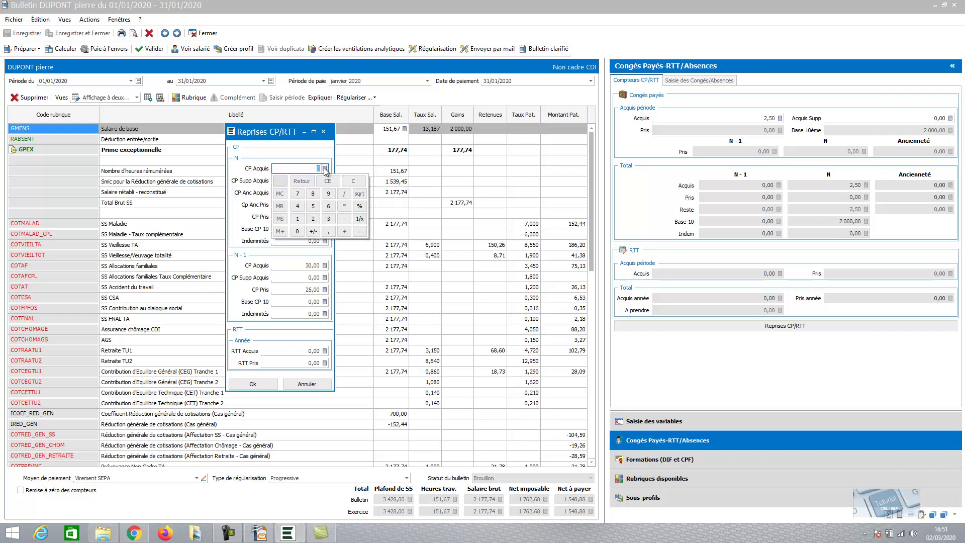
pyautogui.click(312, 218)
pyautogui.click(330, 232)
pyautogui.click(312, 206)
pyautogui.click(344, 232)
pyautogui.click(298, 194)
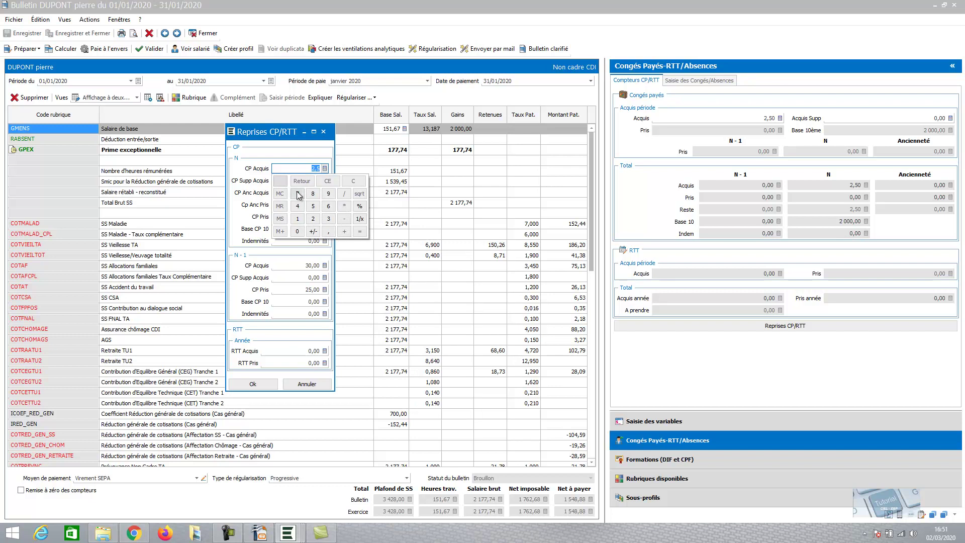
pyautogui.click(360, 231)
pyautogui.moveTo(329, 168)
pyautogui.press('Tab')
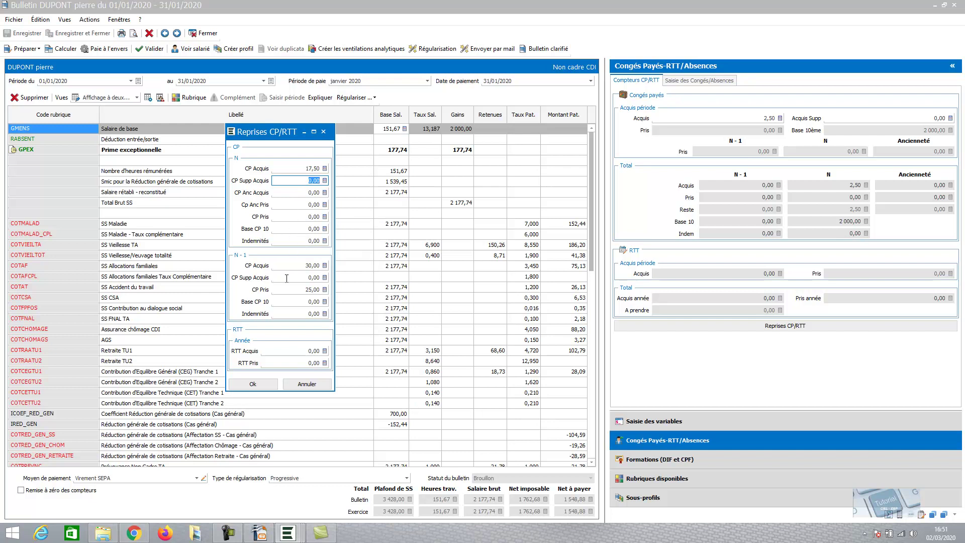
# - Confirm the leave carry-over values and save the payslip
pyautogui.click(302, 302)
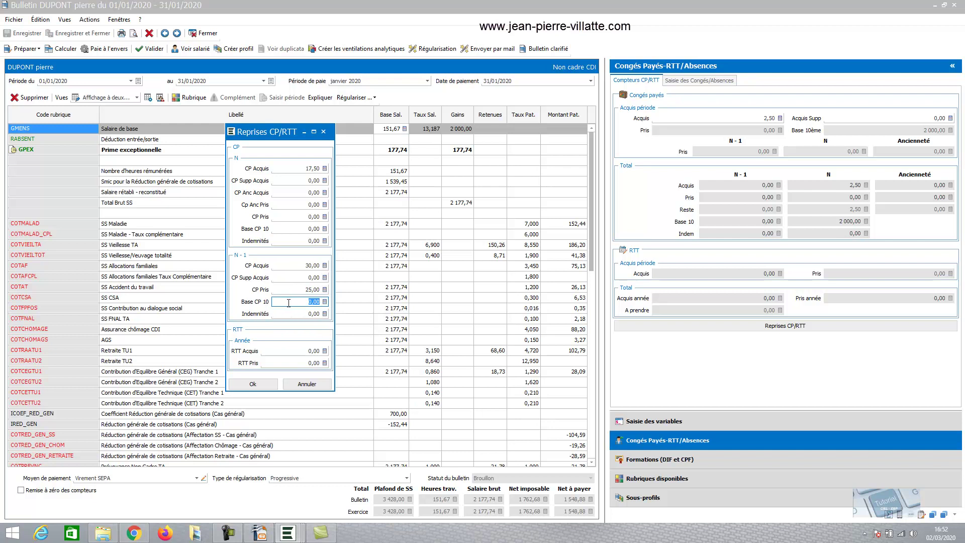
pyautogui.moveTo(288, 302)
pyautogui.moveTo(290, 245)
pyautogui.click(251, 386)
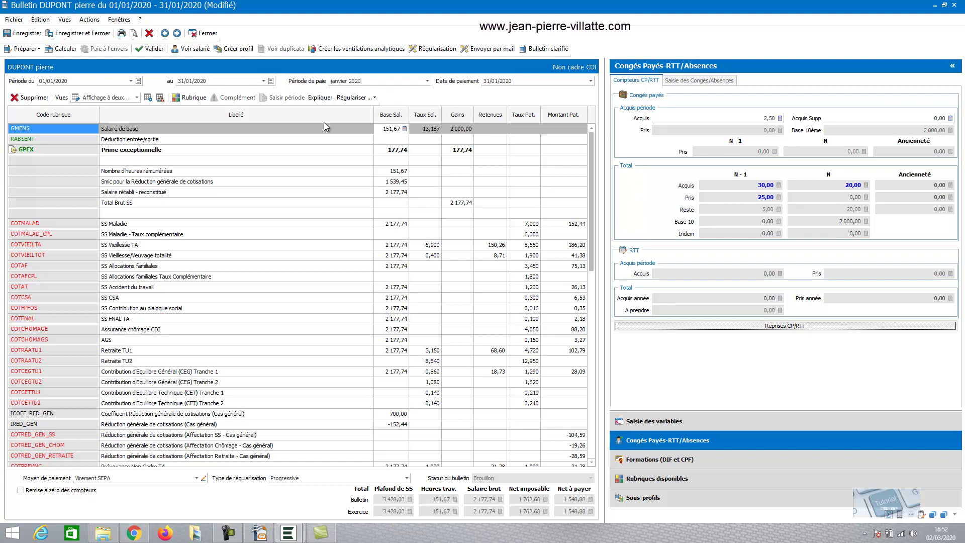
pyautogui.click(31, 34)
# - Preview the printed payslip and examine the leave table at the foot of the page
pyautogui.click(133, 34)
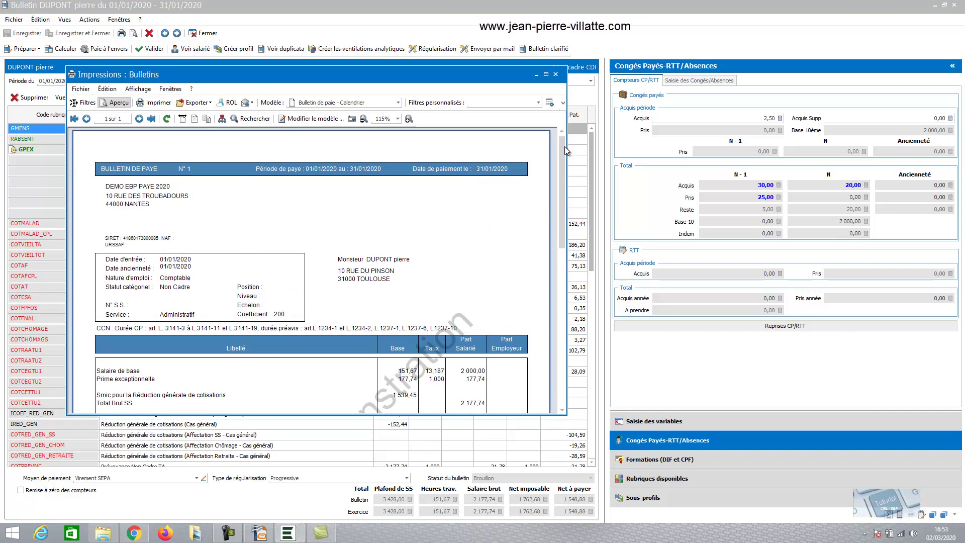
pyautogui.moveTo(564, 149); pyautogui.dragTo(557, 324)
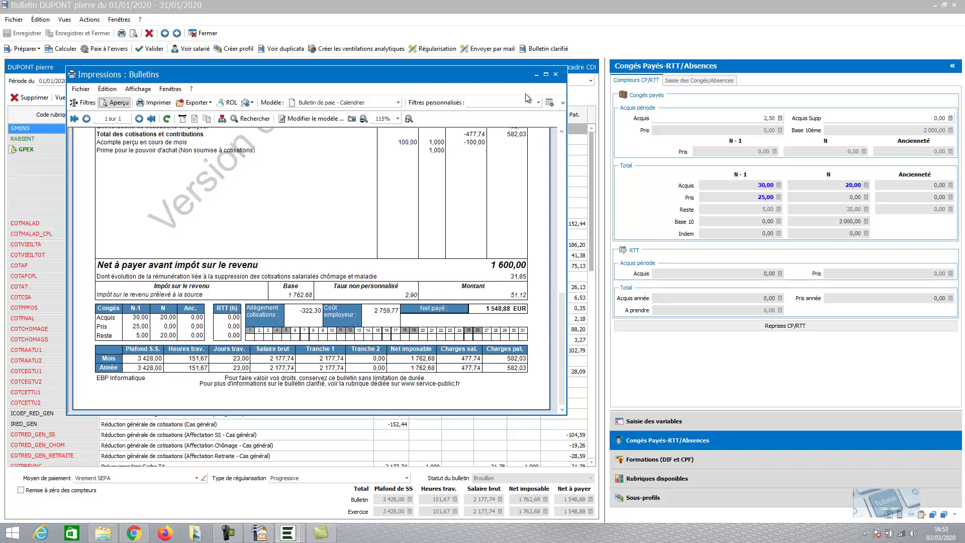
pyautogui.click(556, 74)
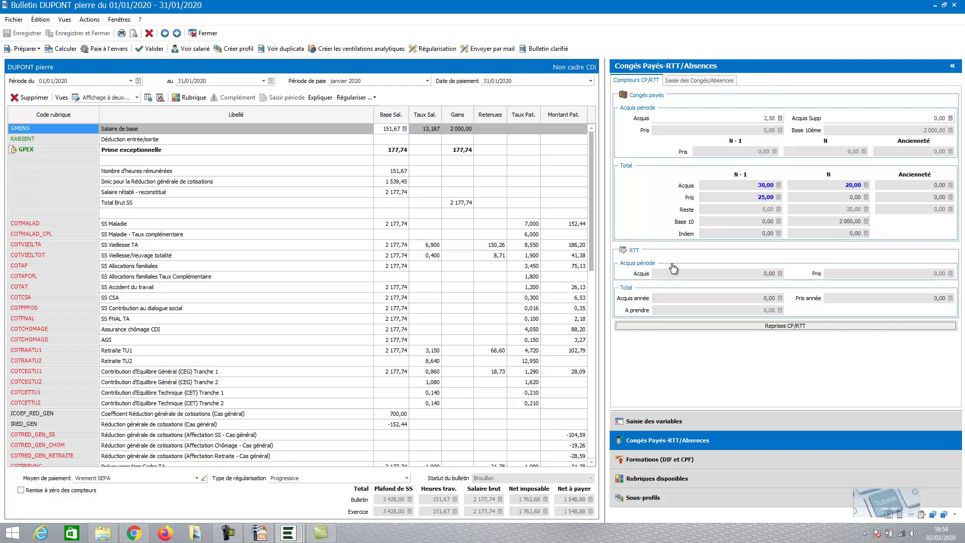
# - Add a Congés Payés absence from 06/01/2020 to 10/01/2020 to the payslip
pyautogui.click(700, 81)
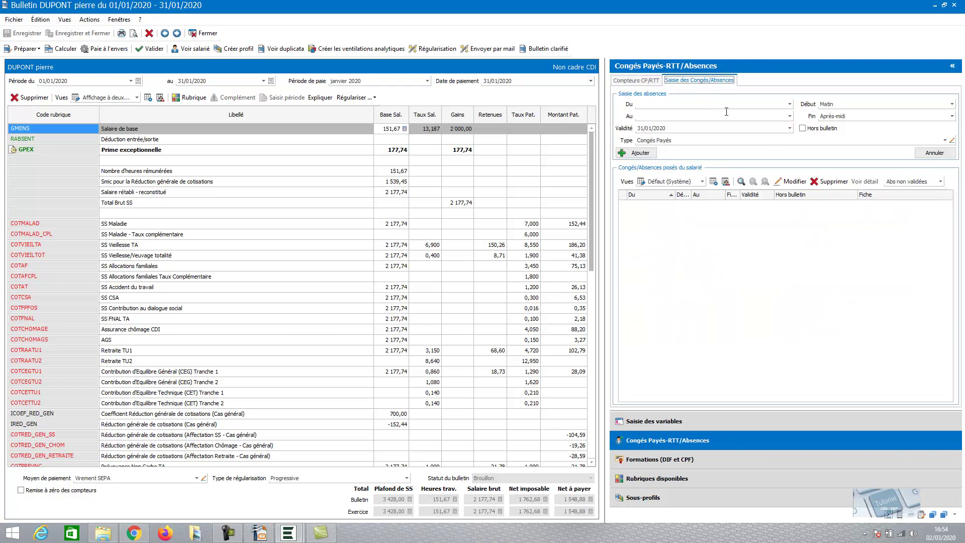
pyautogui.click(790, 105)
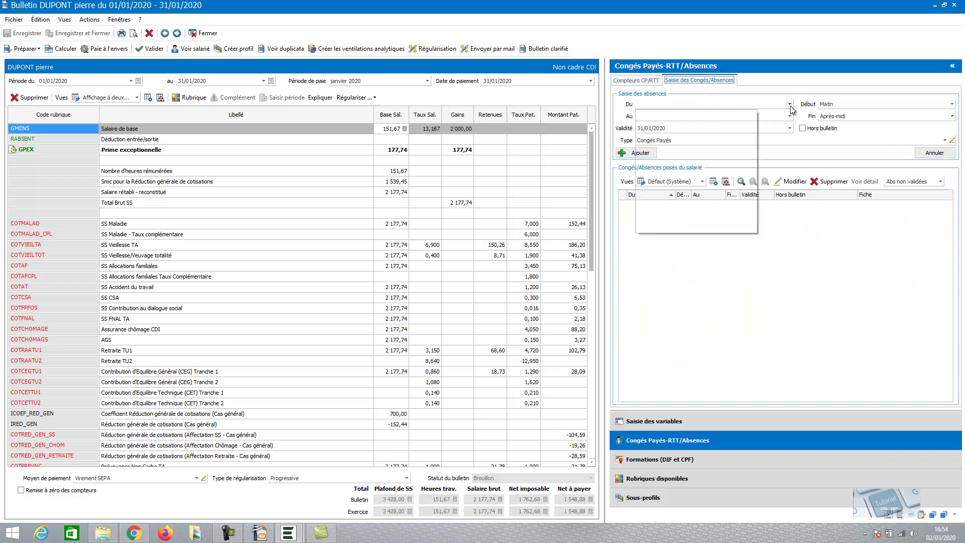
pyautogui.click(743, 276)
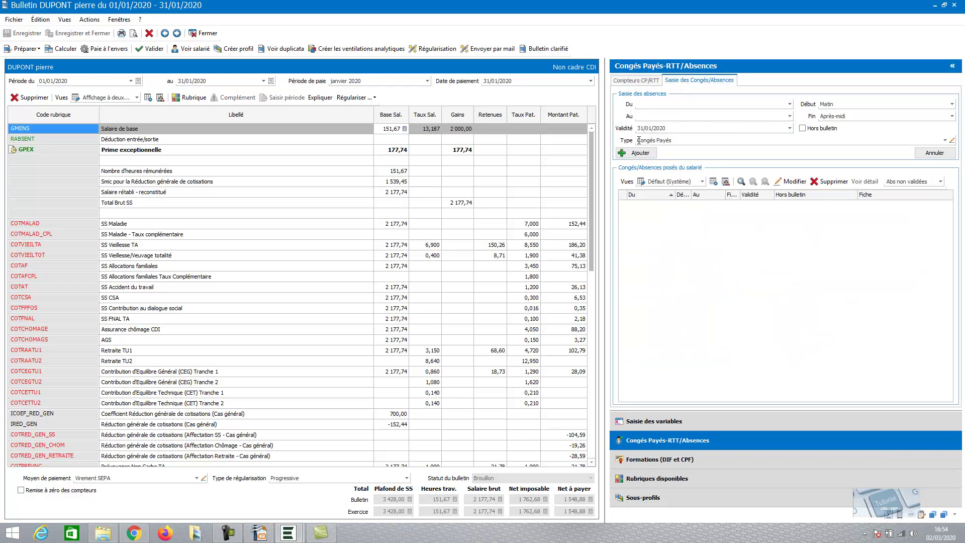
pyautogui.click(945, 140)
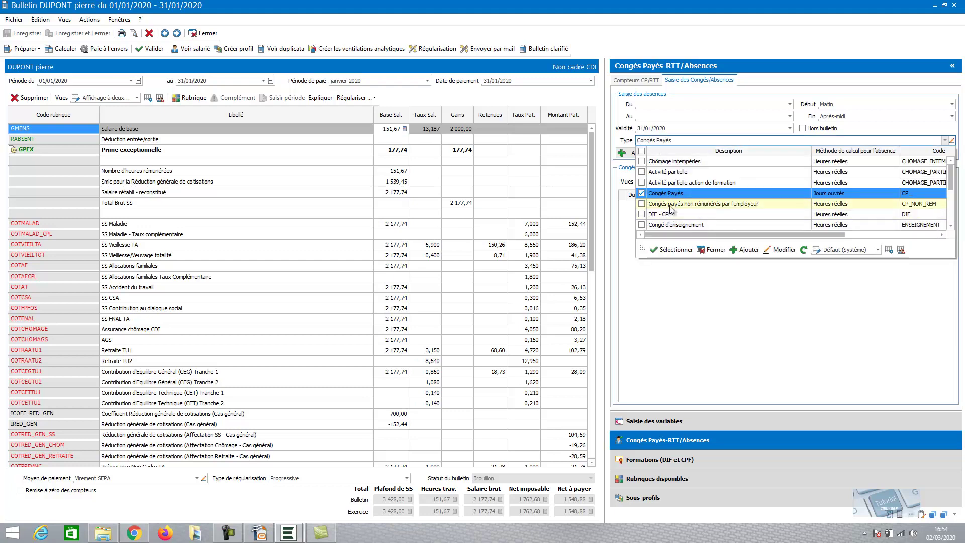
pyautogui.click(666, 193)
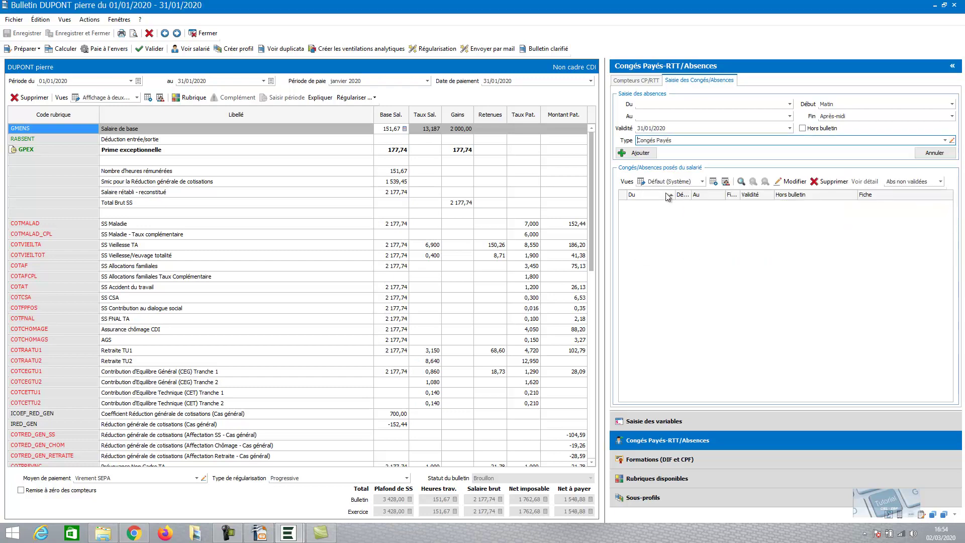
pyautogui.click(791, 104)
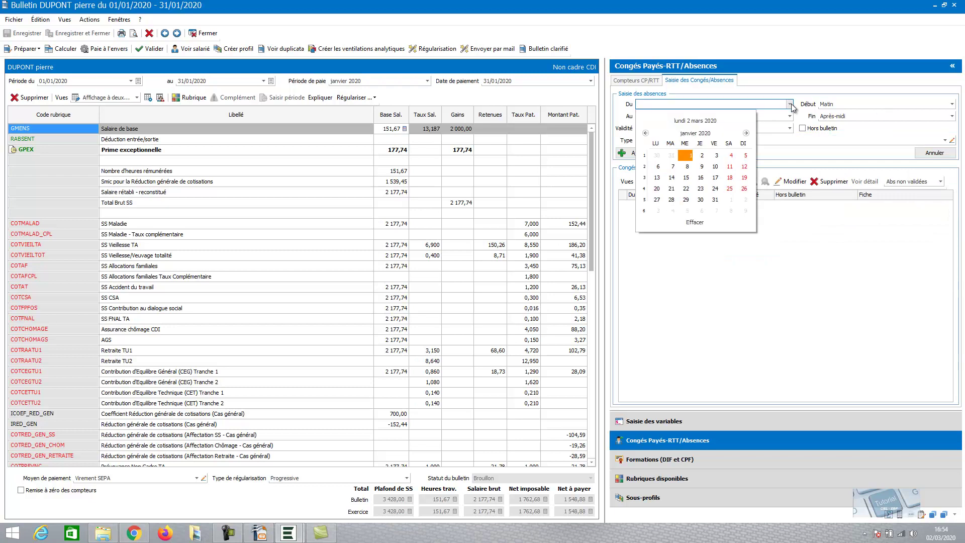
pyautogui.click(659, 166)
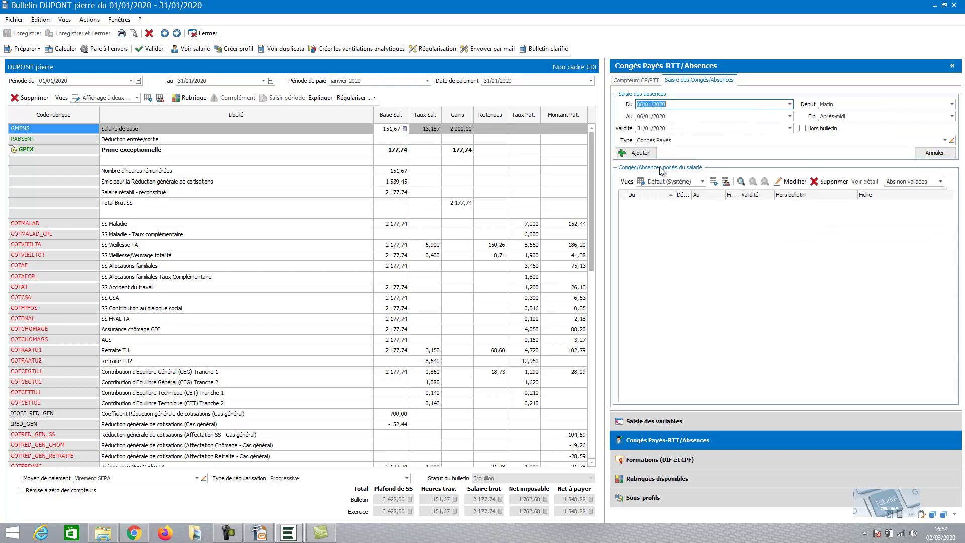
pyautogui.click(790, 116)
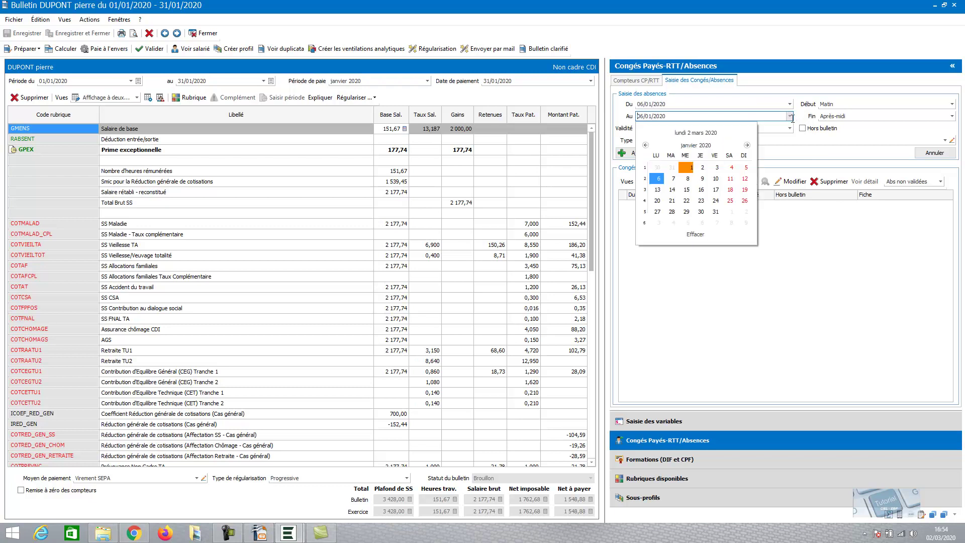
pyautogui.click(716, 179)
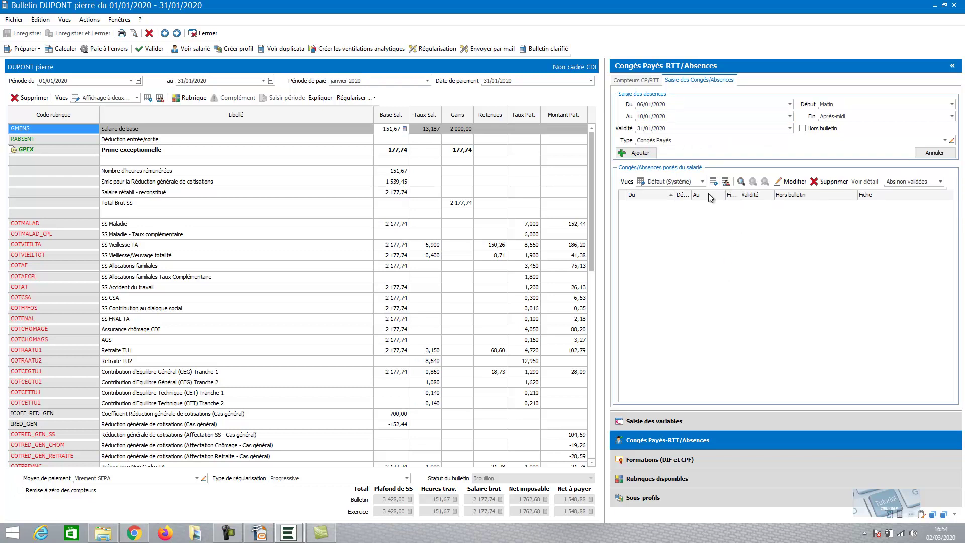
pyautogui.click(640, 153)
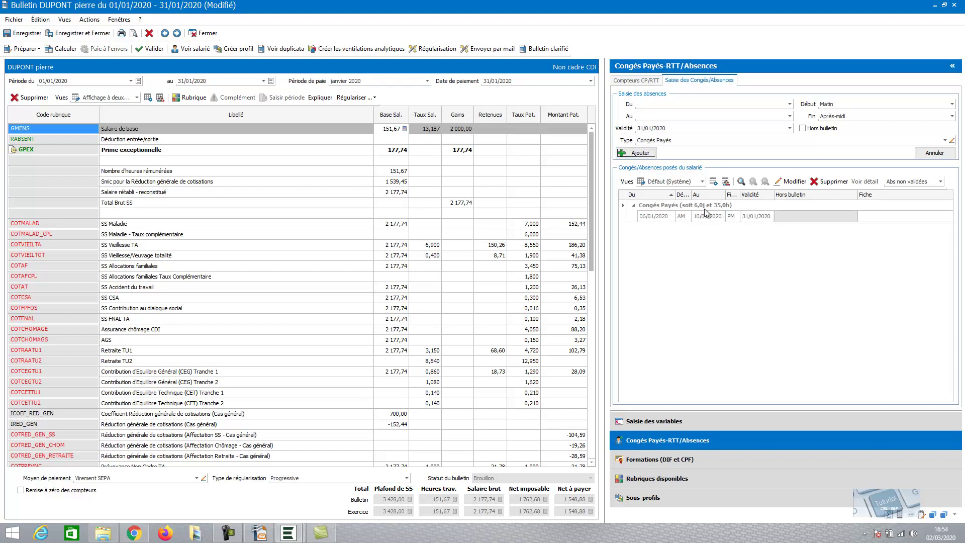
# - Recalculate the payslip with the paid leave and preview it, saving the modifications
pyautogui.click(64, 49)
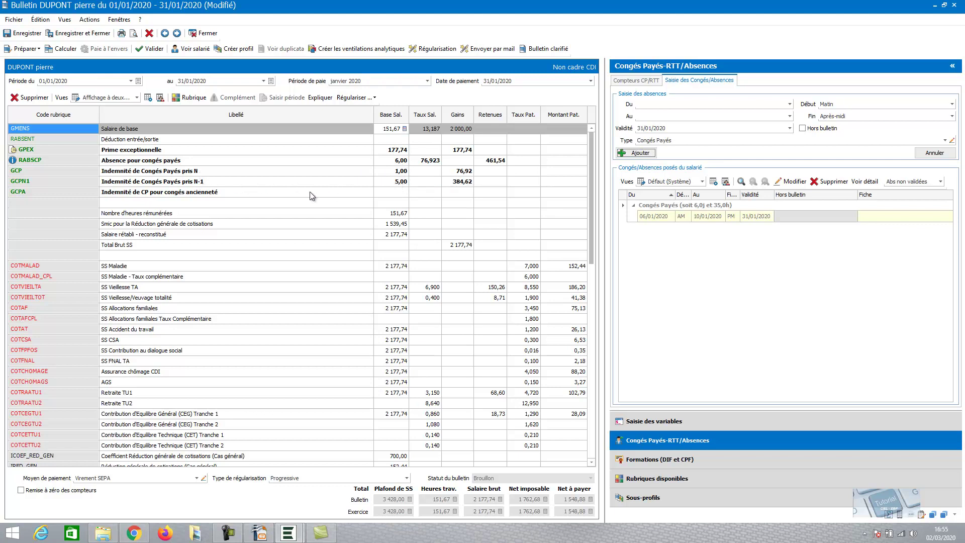
pyautogui.click(134, 34)
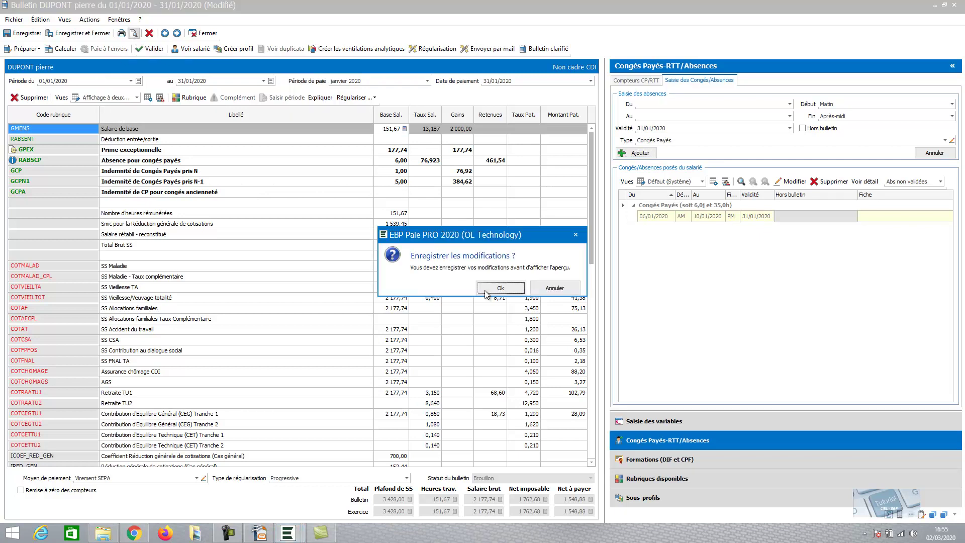
pyautogui.click(501, 288)
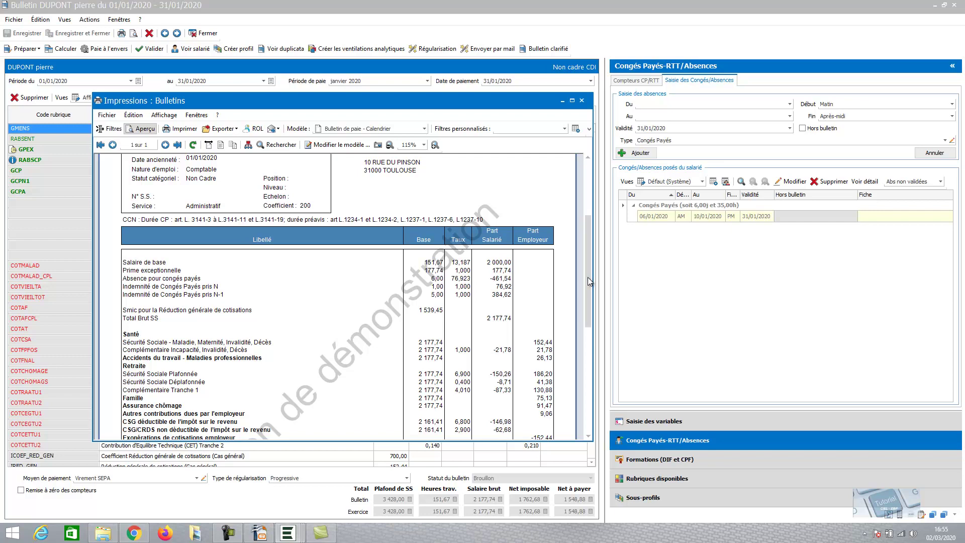
# - Examine the leave balances in the payslip preview and in the CP/RTT counters, then return to the absence entry
pyautogui.moveTo(587, 276); pyautogui.dragTo(589, 412)
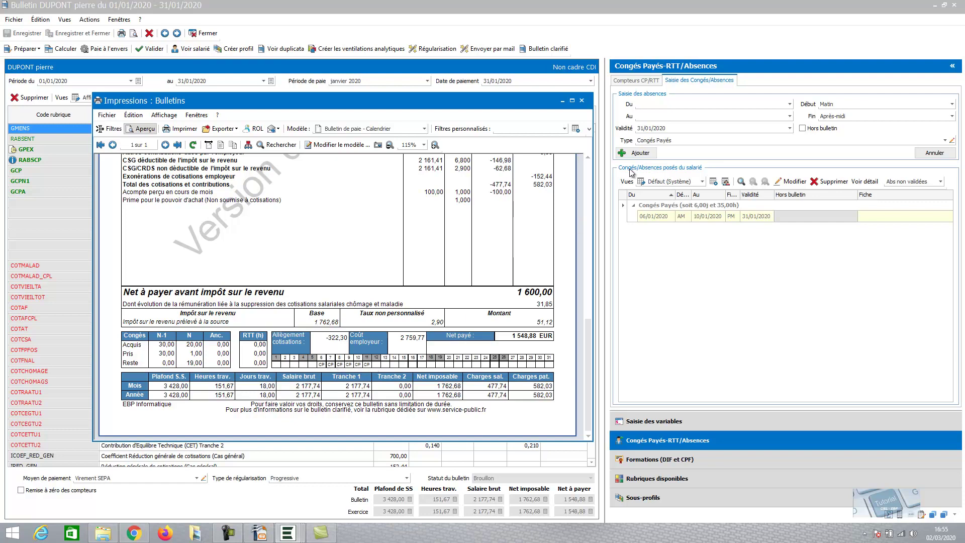
pyautogui.click(582, 101)
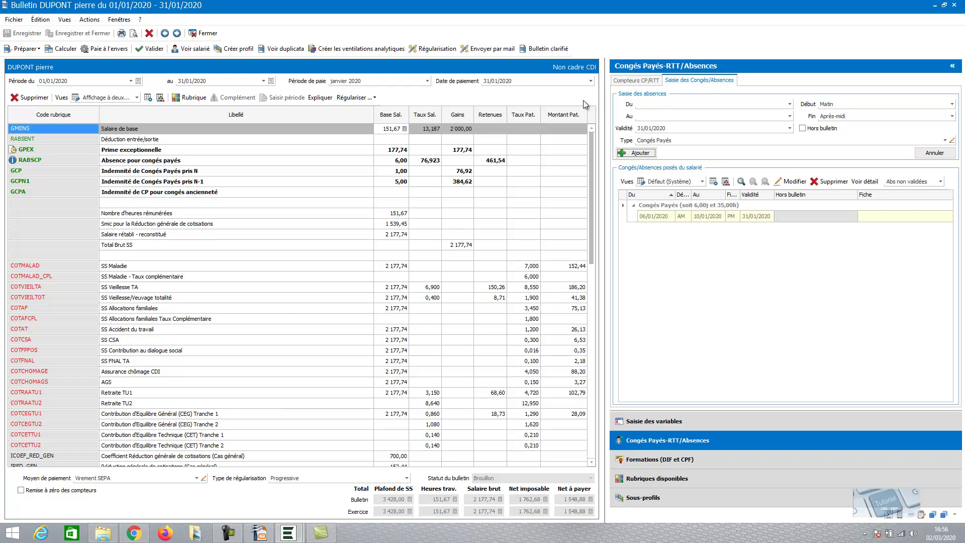
pyautogui.click(625, 81)
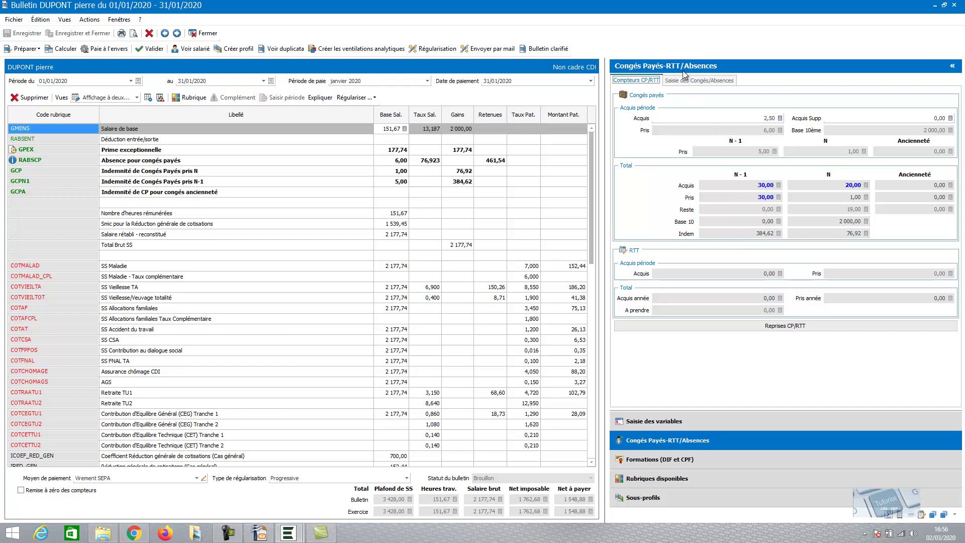
pyautogui.click(692, 81)
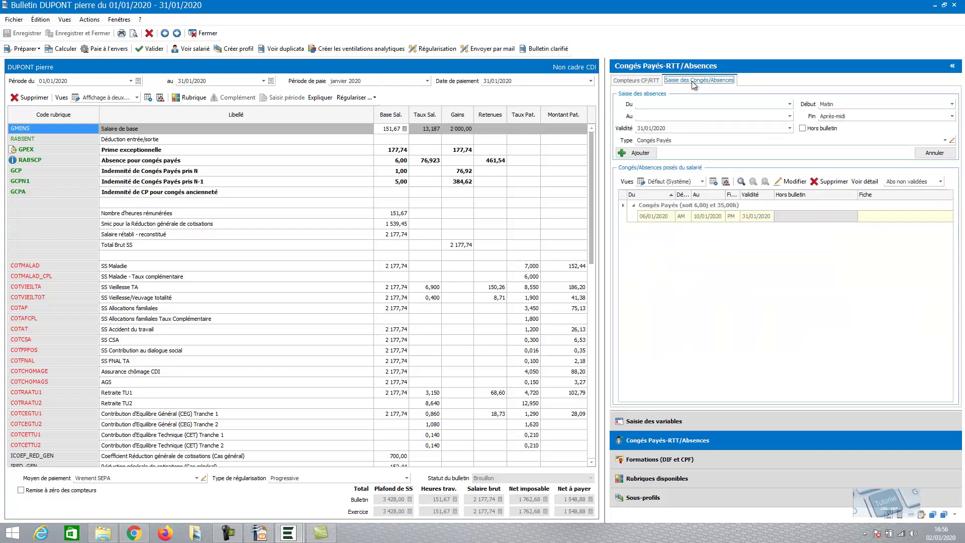